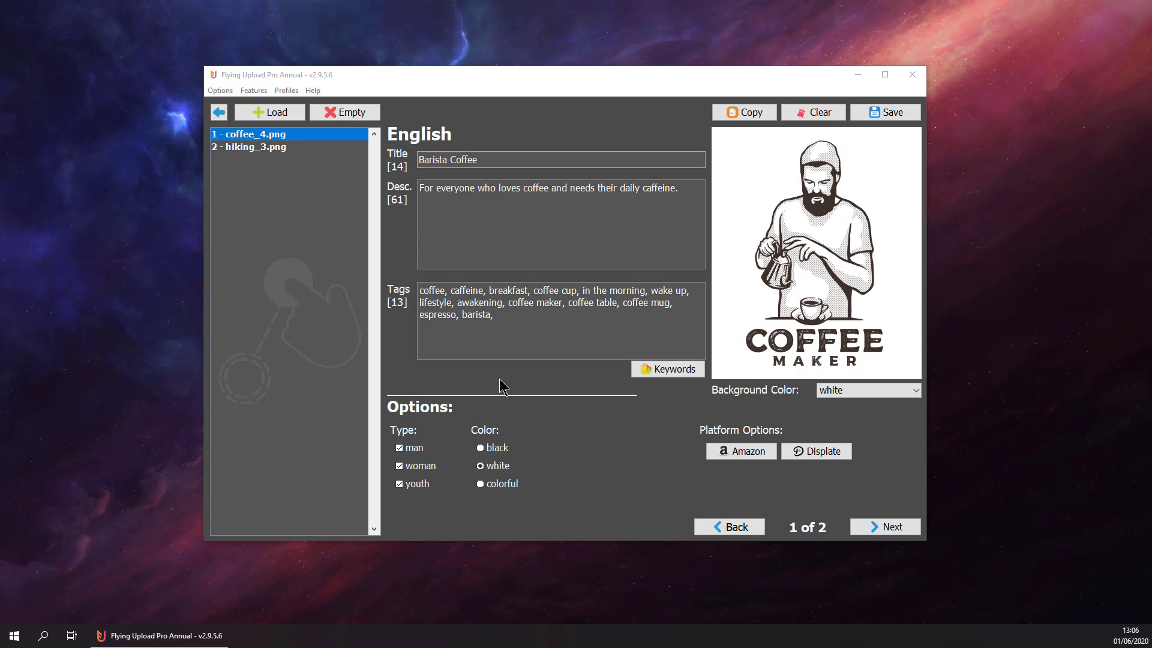
# Make the coffee design's Amazon listing a Standard t-shirt sold on com and co.uk
pyautogui.click(741, 451)
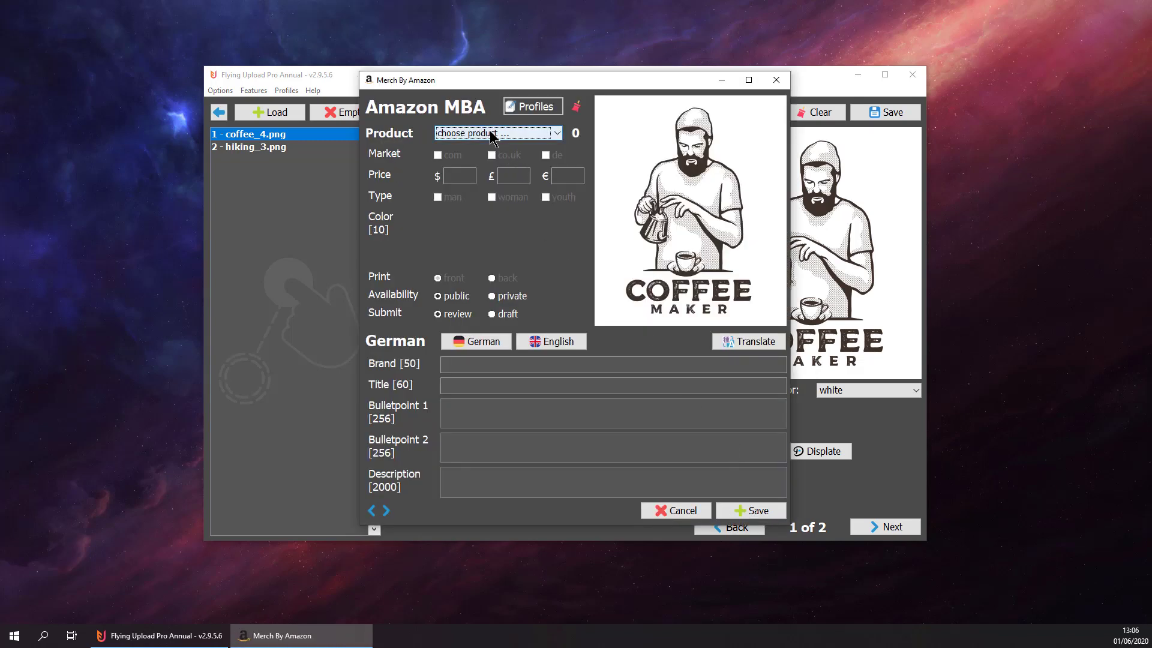
pyautogui.click(491, 133)
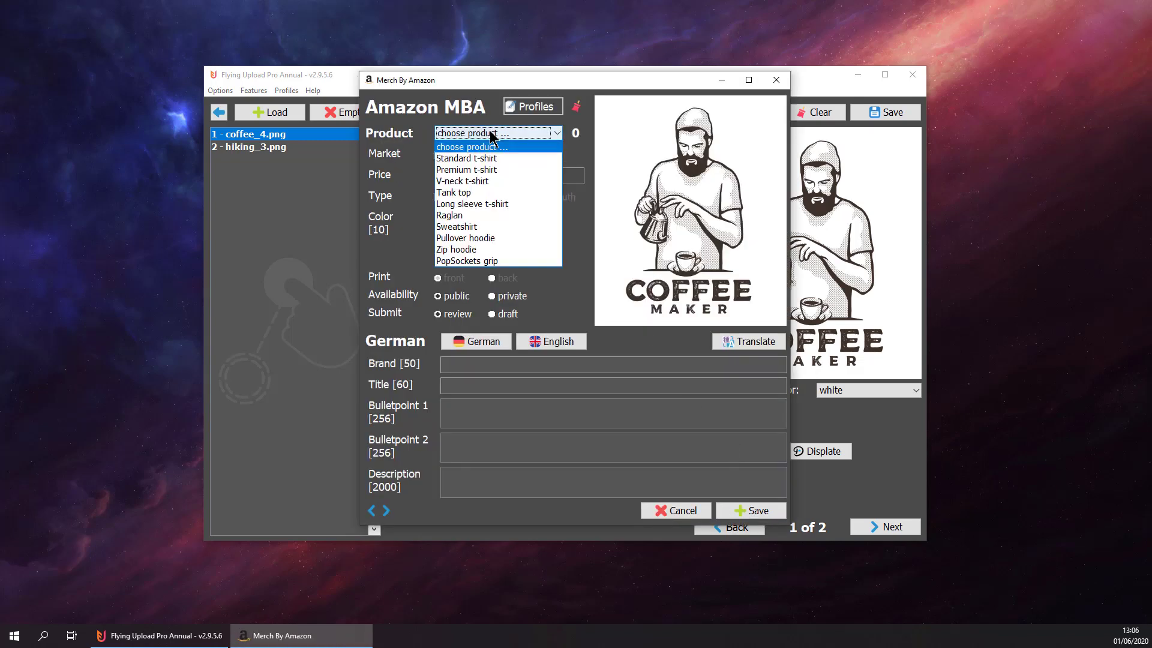
pyautogui.click(476, 161)
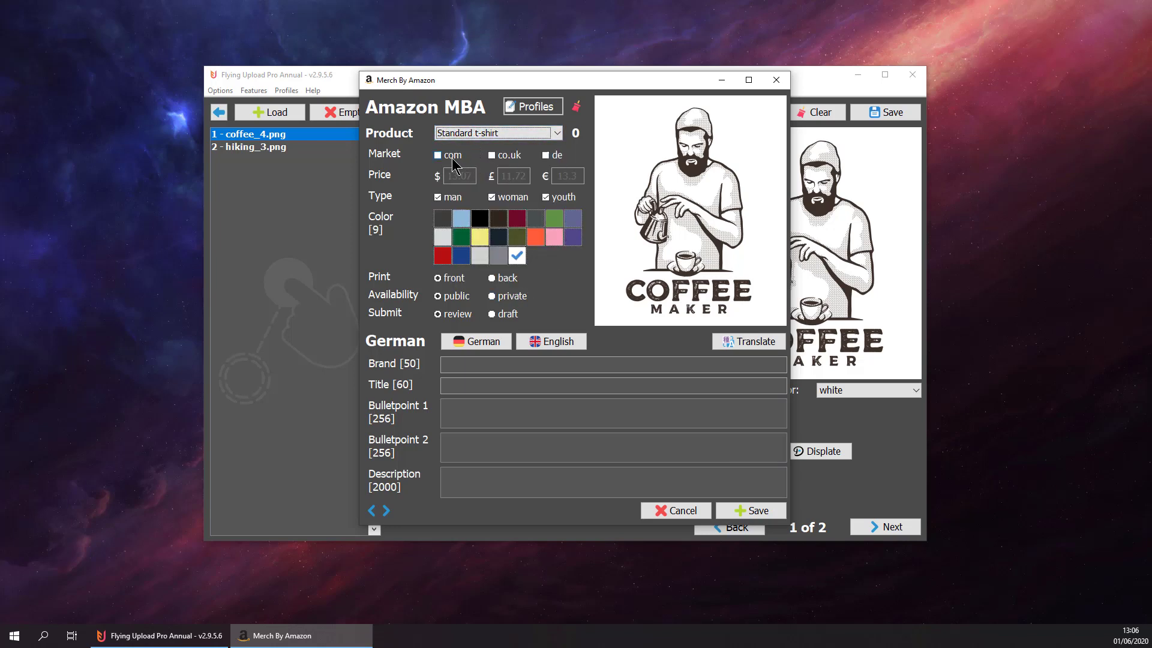
pyautogui.click(453, 157)
pyautogui.click(505, 156)
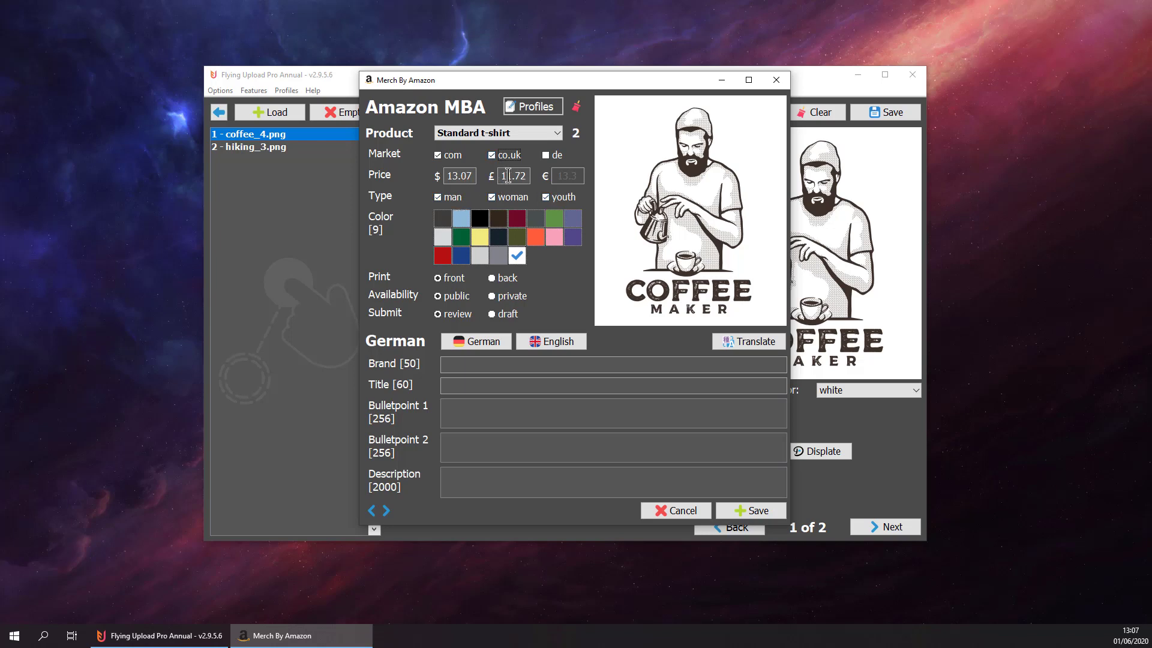
# Add yellow and orange colours, set submission to draft, and show English text
pyautogui.click(481, 240)
pyautogui.click(535, 237)
pyautogui.click(504, 314)
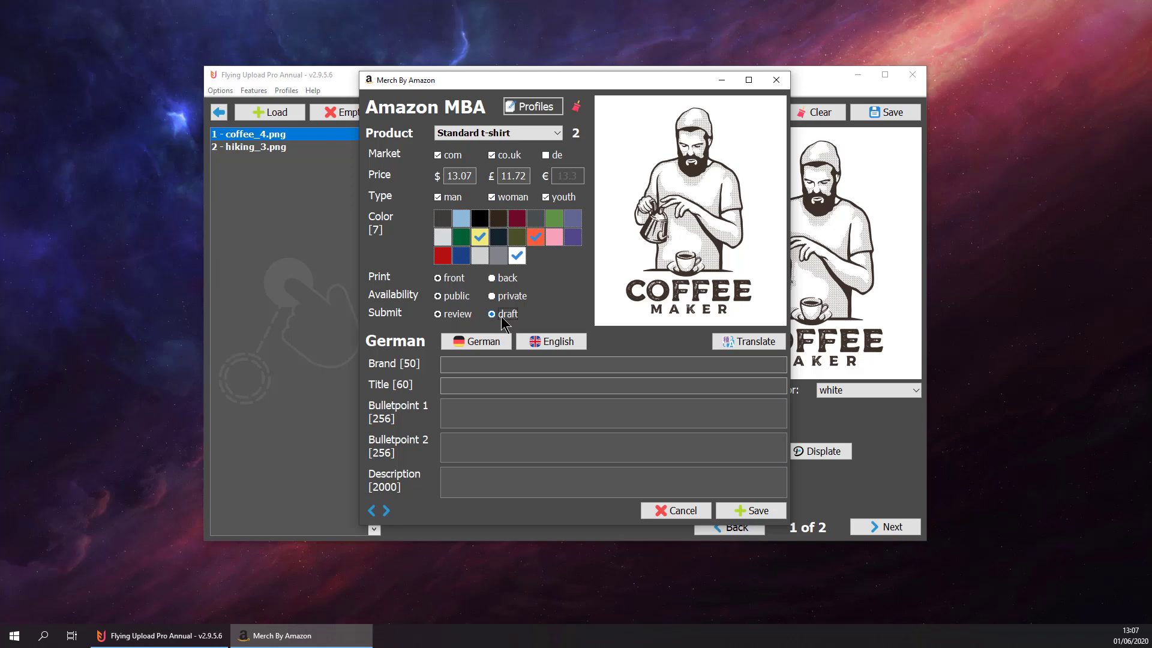
pyautogui.click(566, 342)
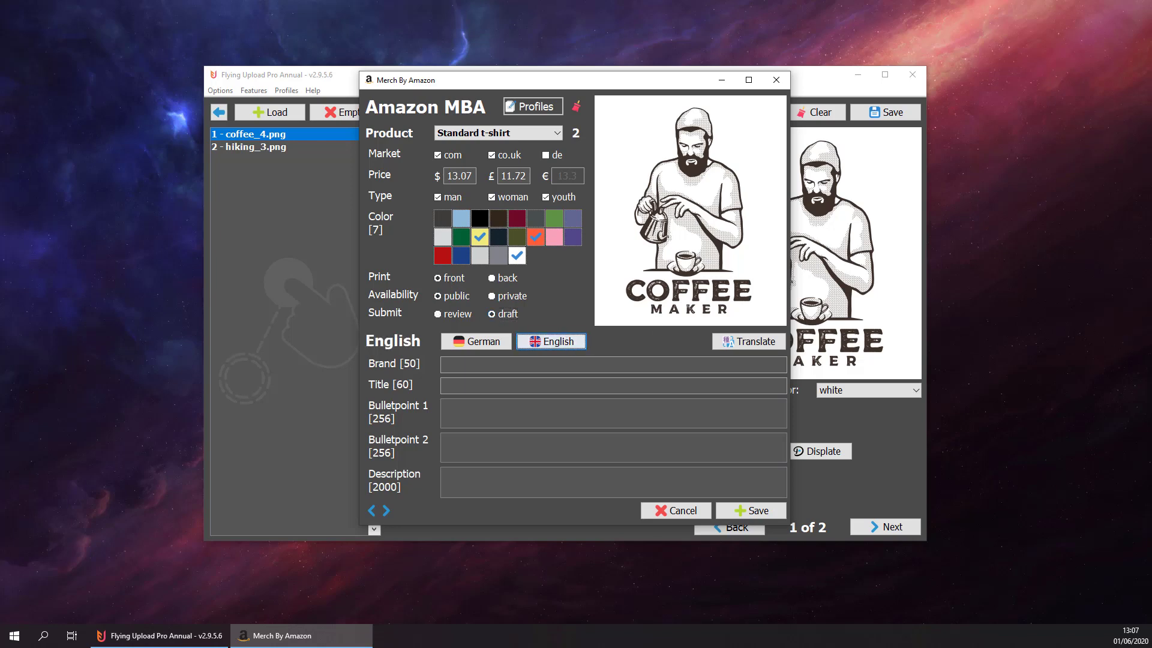
# Paste brand 'Coffee is Love' and title 'Barista Coffee' into the English listing
pyautogui.click(1111, 336)
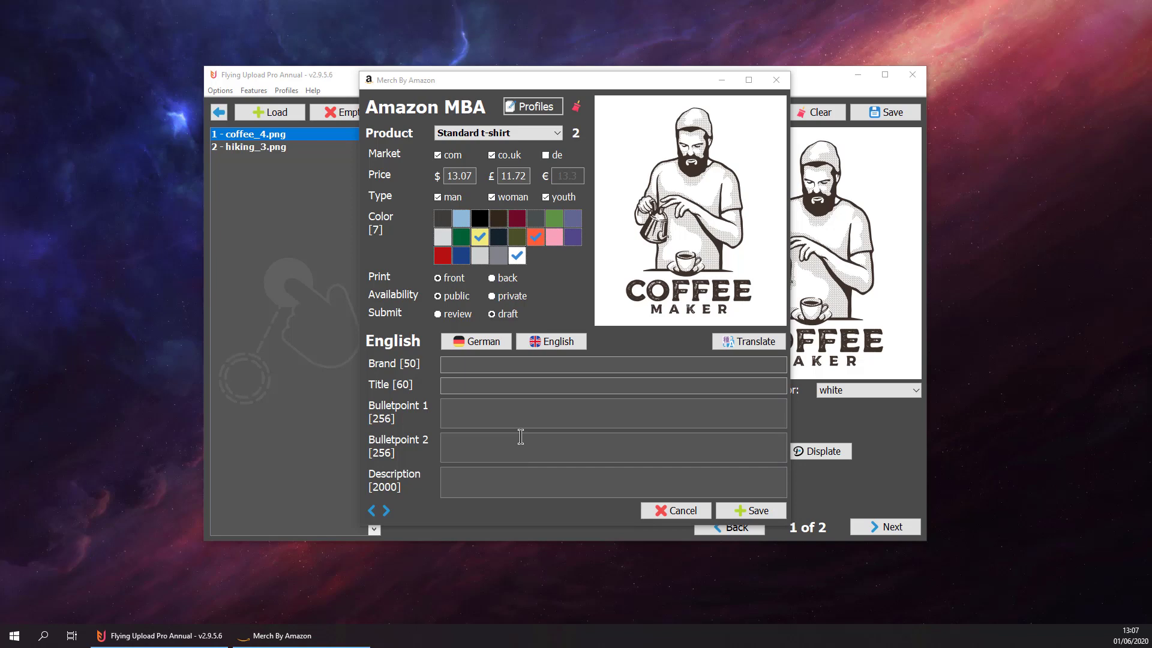
pyautogui.click(472, 366)
pyautogui.write('Coffee is Love')
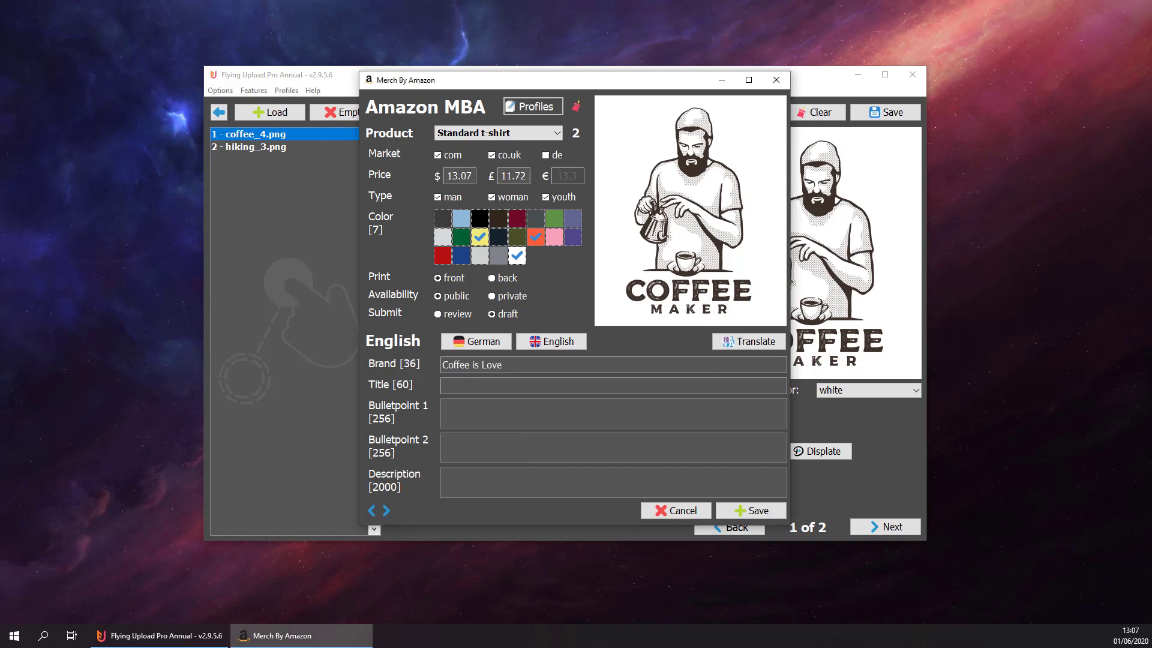
pyautogui.click(492, 385)
pyautogui.write('Barista Coffee')
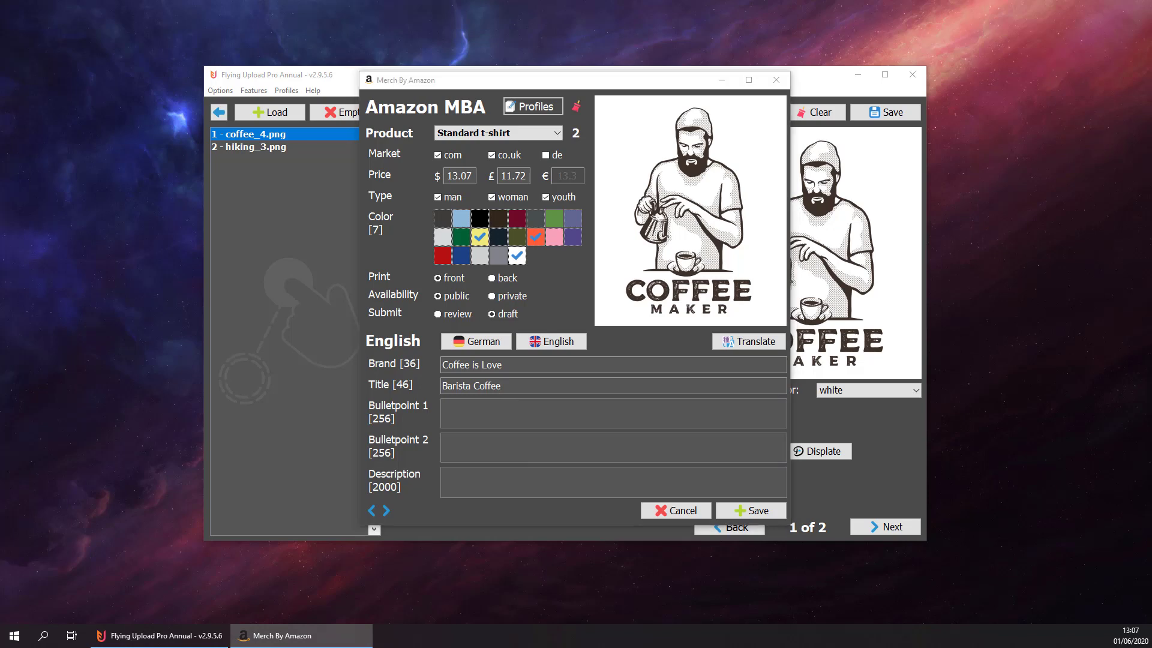
# Paste the two bullet points and the product description into the English listing
pyautogui.click(469, 416)
pyautogui.write('My daily coffee to wake up to')
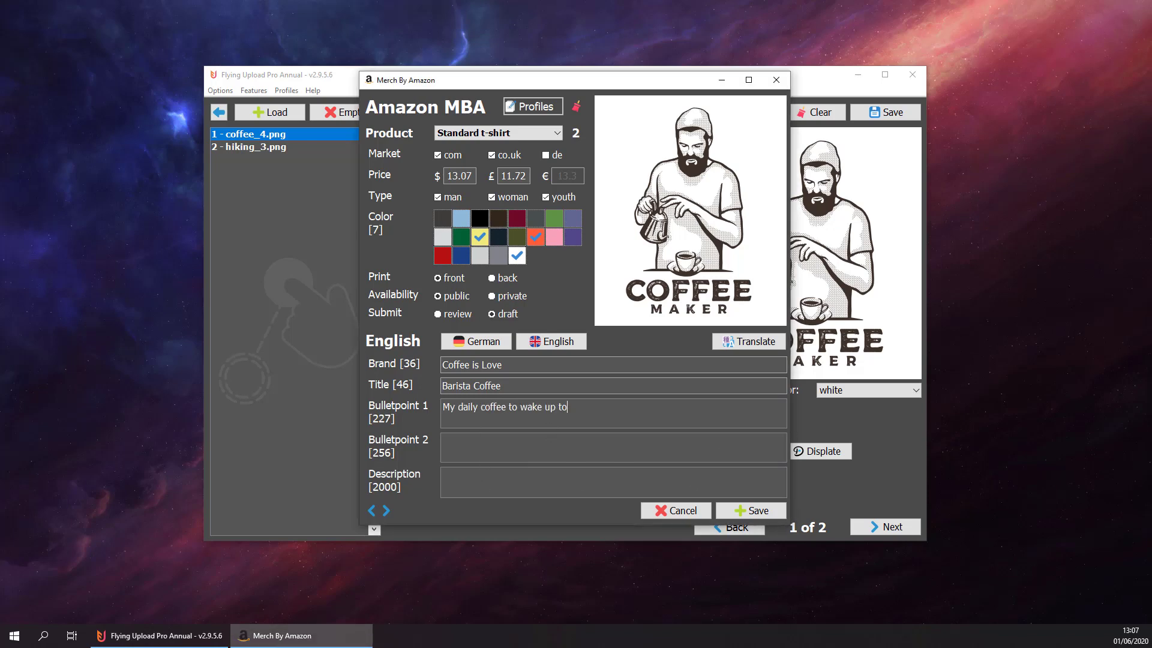
pyautogui.click(519, 450)
pyautogui.write('Coffee is a way of life')
pyautogui.hotkey('alt', 'Tab')
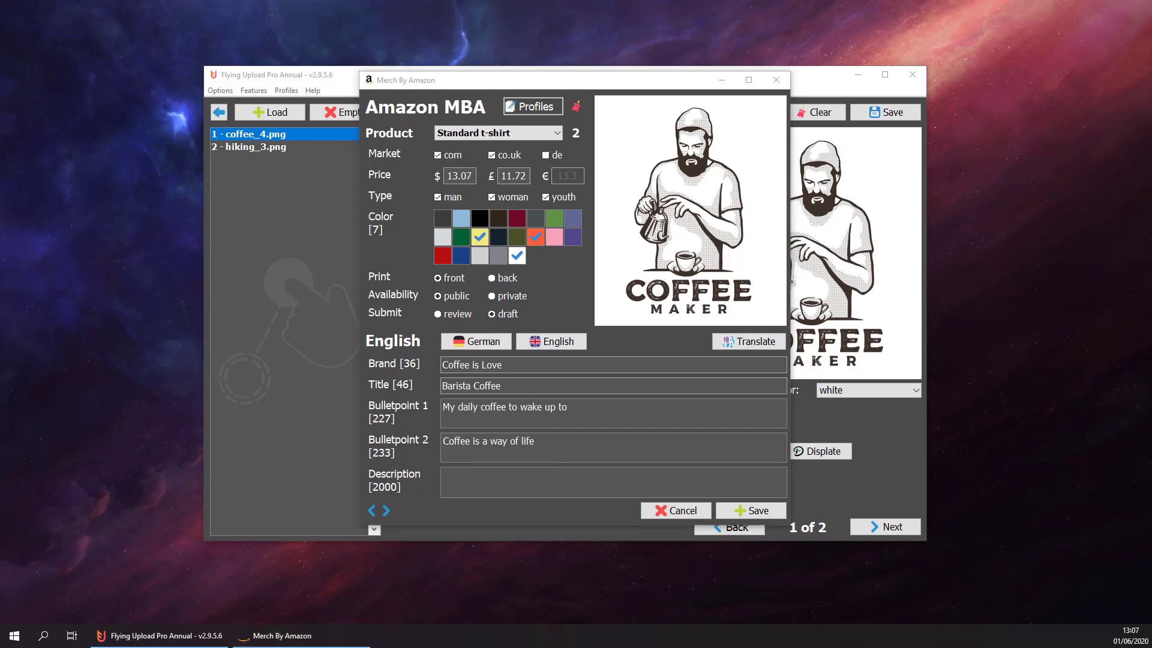
pyautogui.click(498, 474)
pyautogui.write('For everyone who loves coffee and needs their daily caffeine. The coffee in your life.')
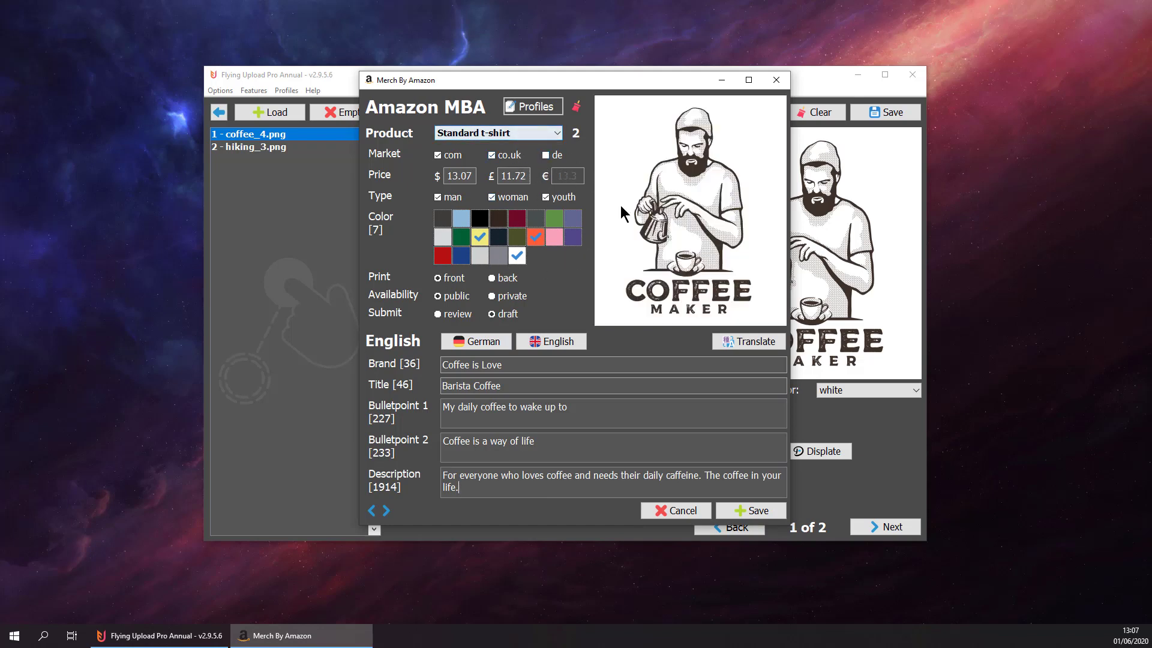
# Check the German tab, return to English, and save the coffee listing
pyautogui.click(478, 340)
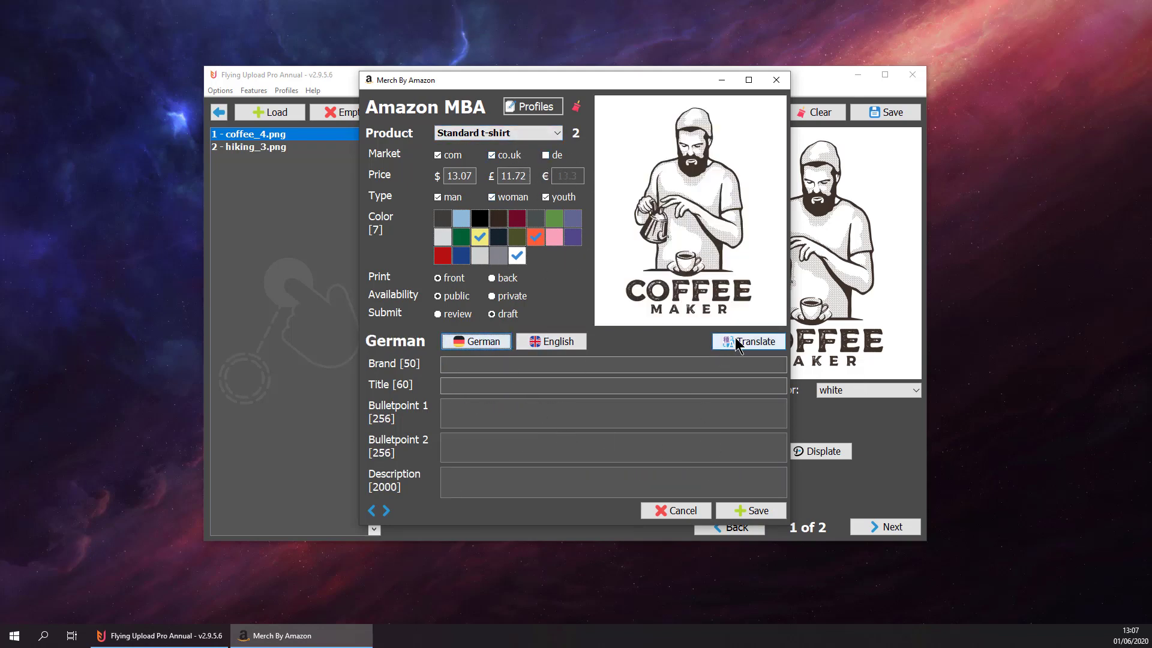
pyautogui.click(561, 343)
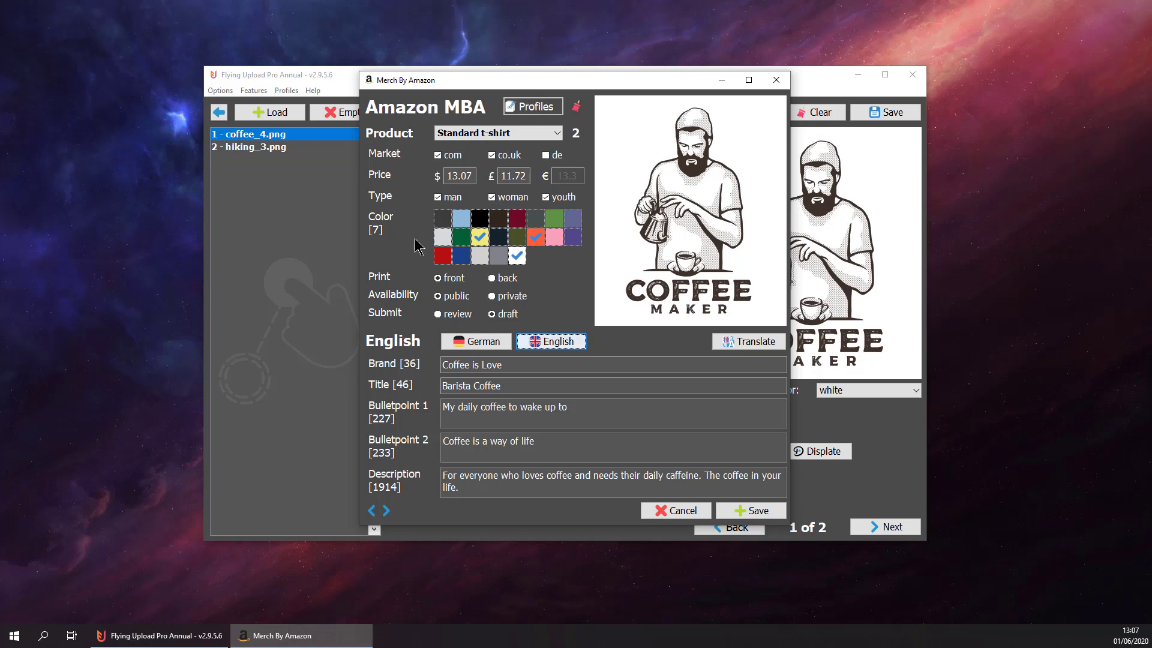
pyautogui.click(735, 514)
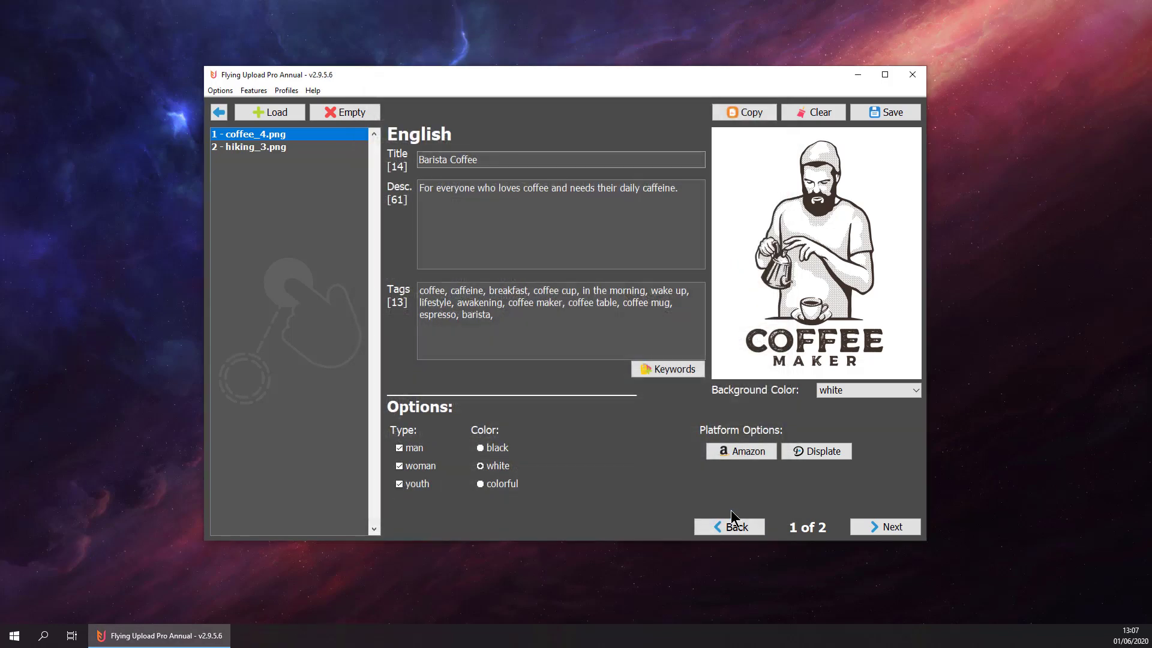
# For hiking_3.png, choose a Standard t-shirt Amazon listing and remove one shirt colour
pyautogui.click(255, 150)
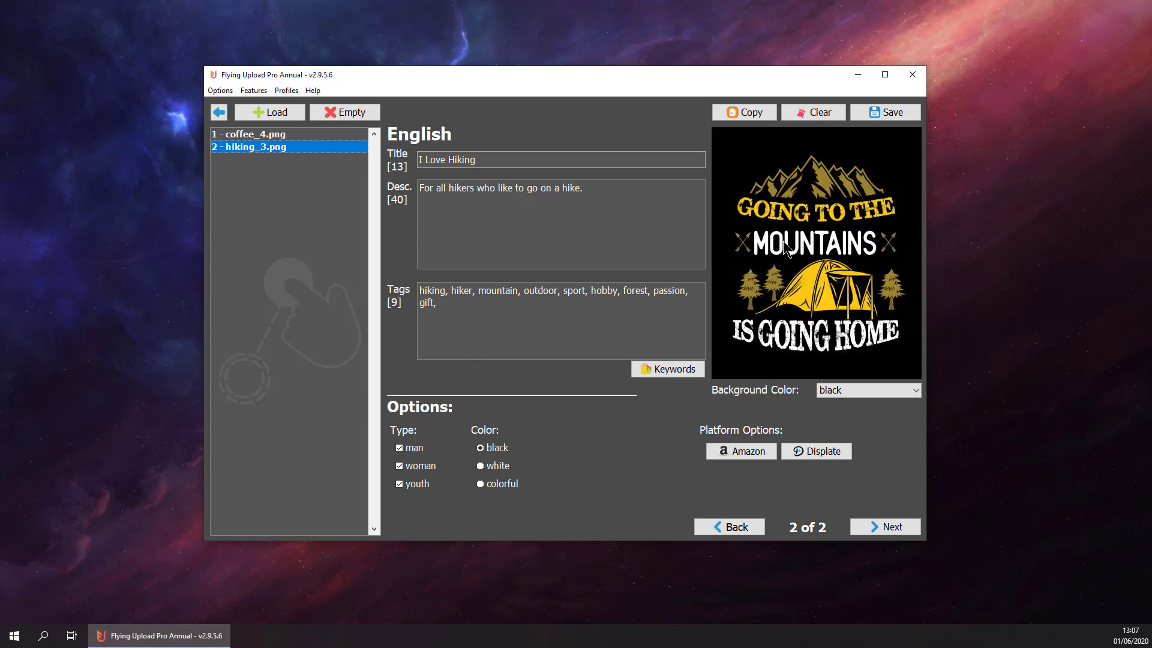
pyautogui.click(735, 452)
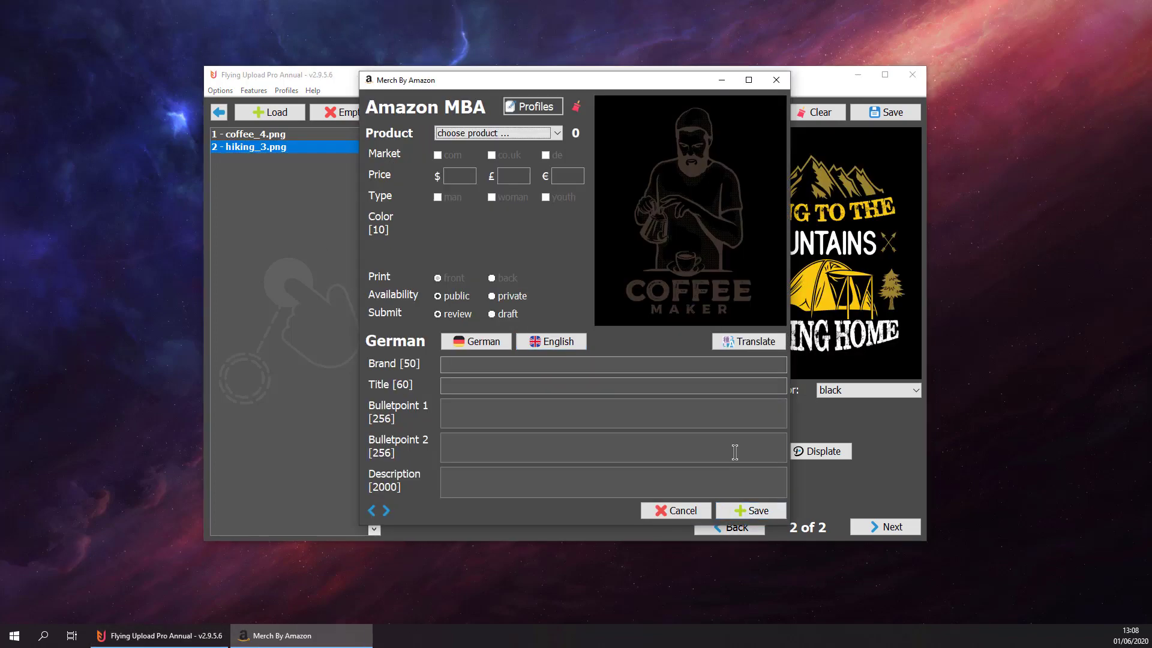
pyautogui.click(462, 135)
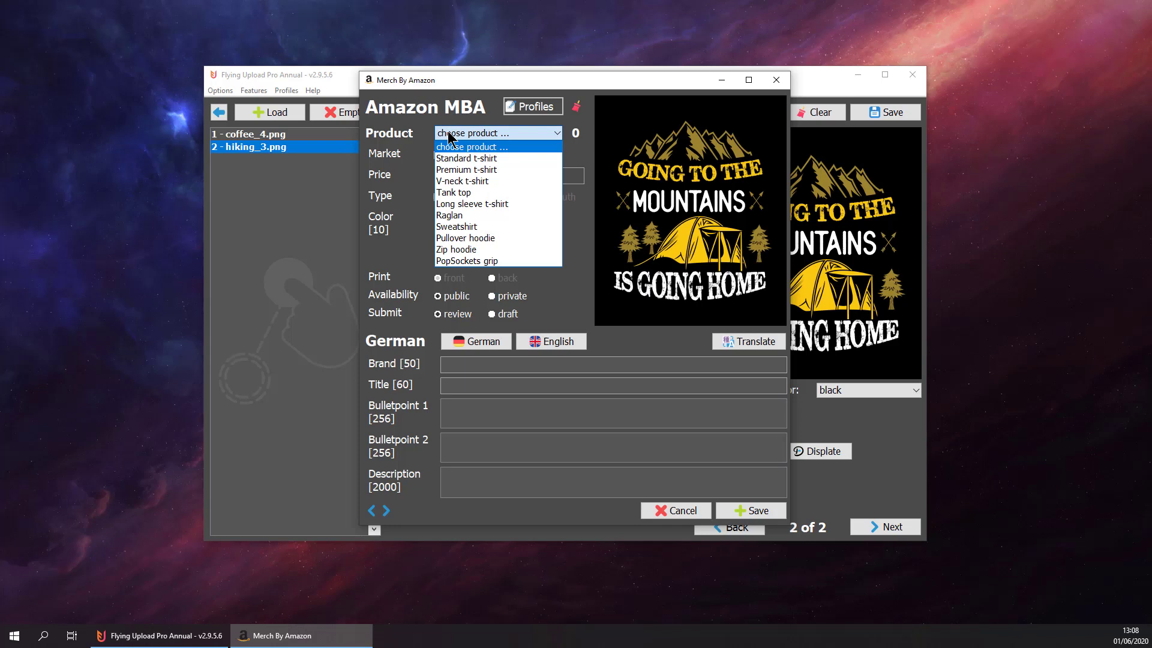
pyautogui.click(469, 160)
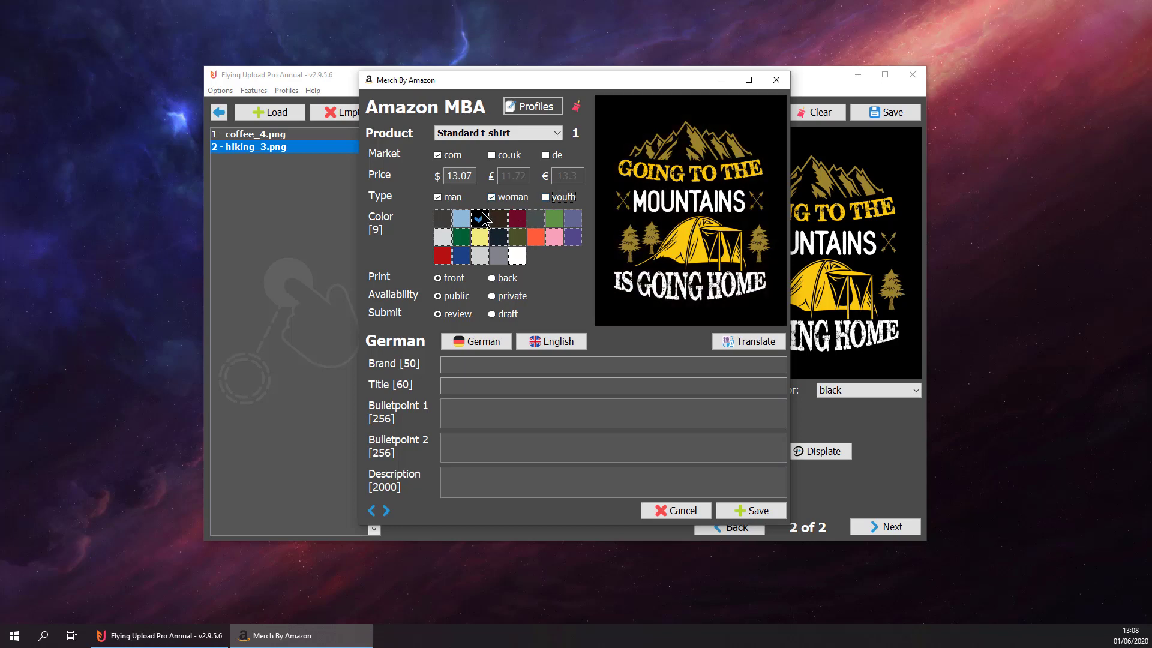
pyautogui.click(442, 219)
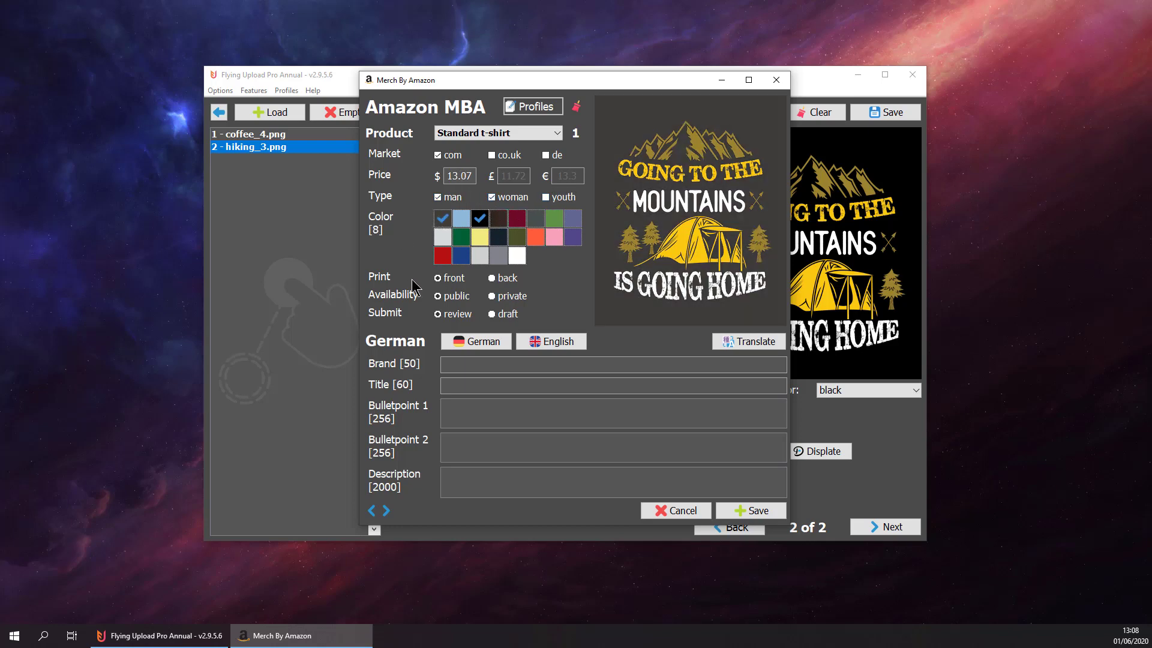
# Add royal blue, then paste brand 'Hiking and Camping' and title 'I Love Hiking' in English
pyautogui.click(460, 257)
pyautogui.click(544, 343)
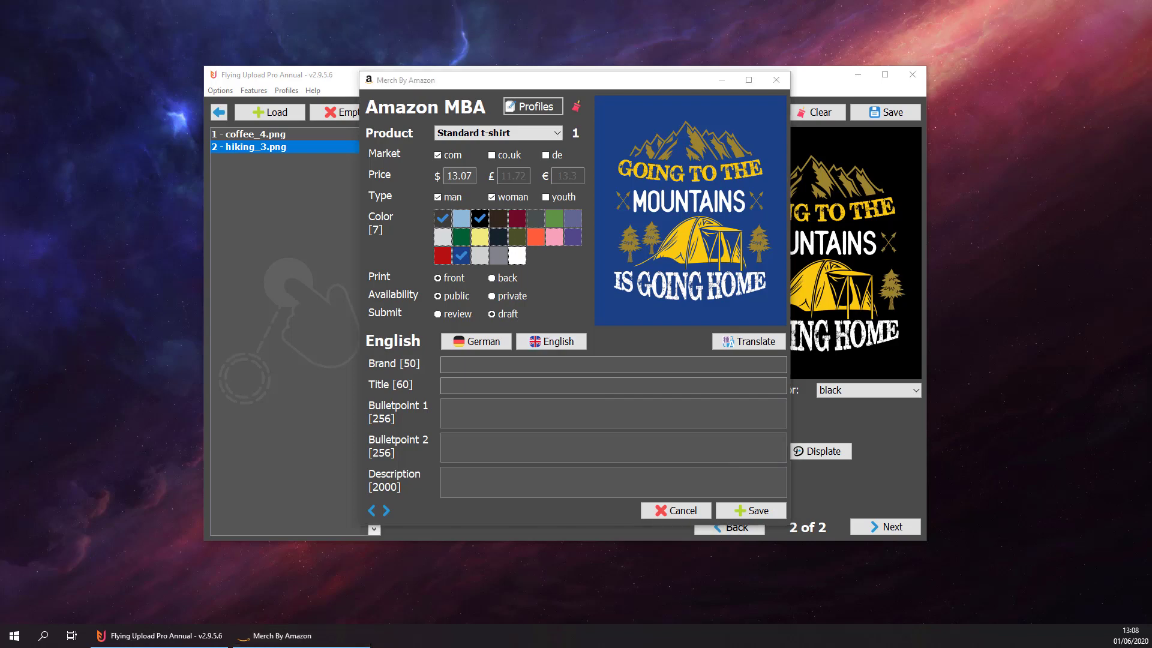
pyautogui.click(478, 365)
pyautogui.write('Hiking and Camping')
pyautogui.click(555, 387)
pyautogui.write('I Love Hiking')
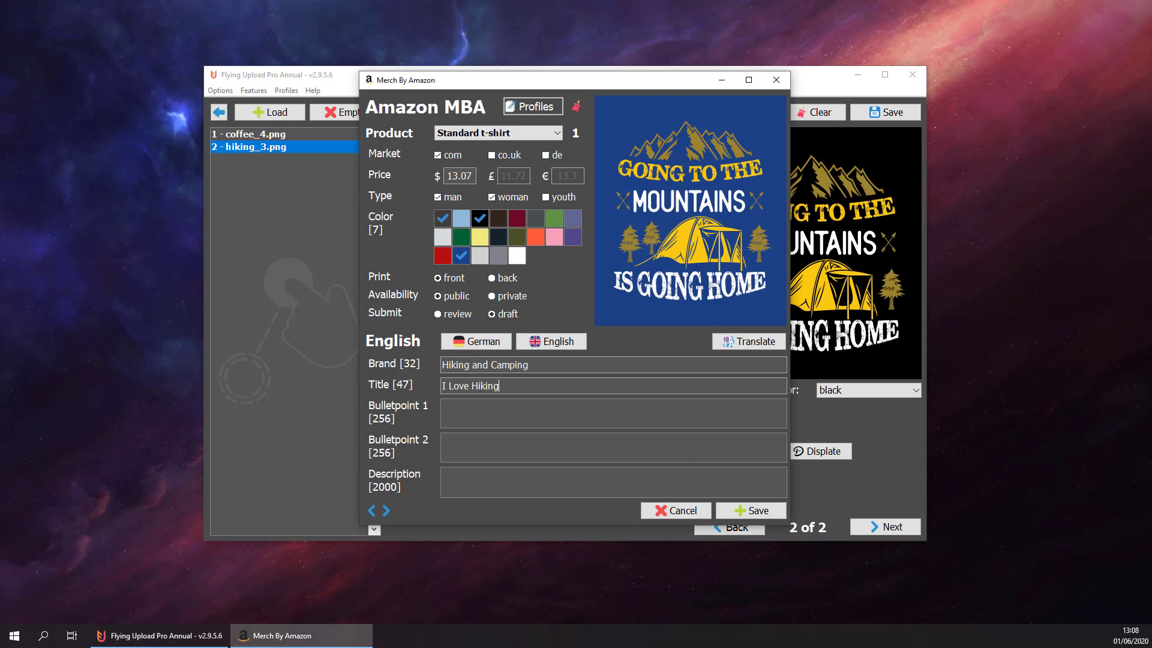
# Paste both bullet points, remove bullet 1's trailing period, and paste the description
pyautogui.click(532, 414)
pyautogui.write('Hiking in the mountains dispels all worries.')
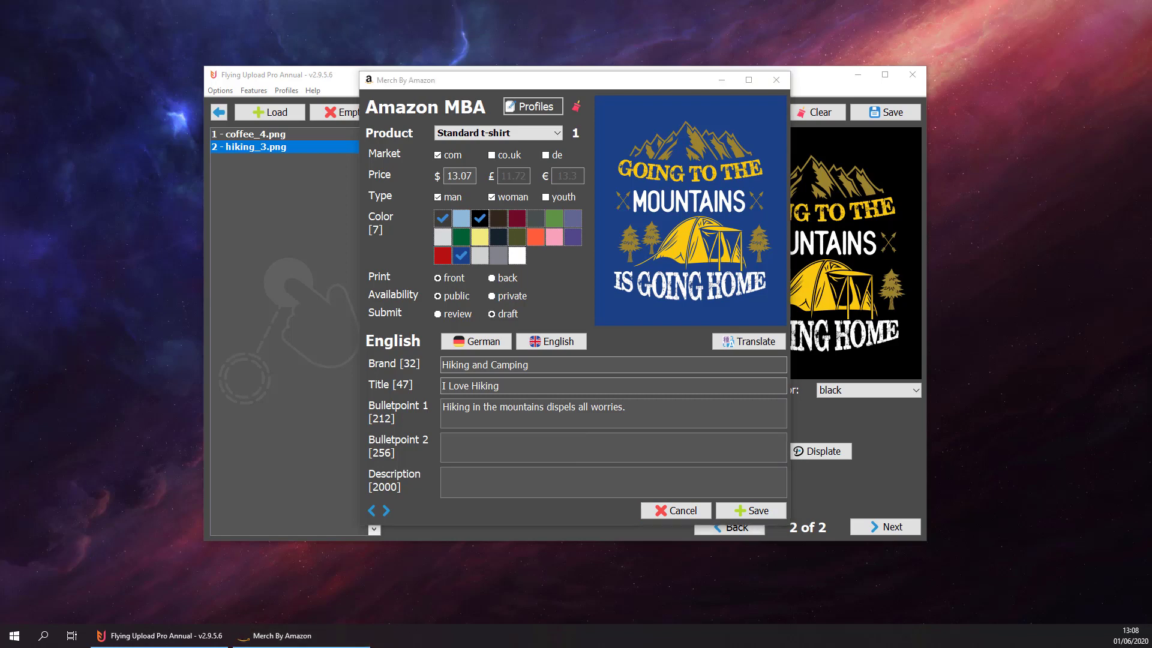
pyautogui.click(642, 453)
pyautogui.write('The mountains are calling and I must go')
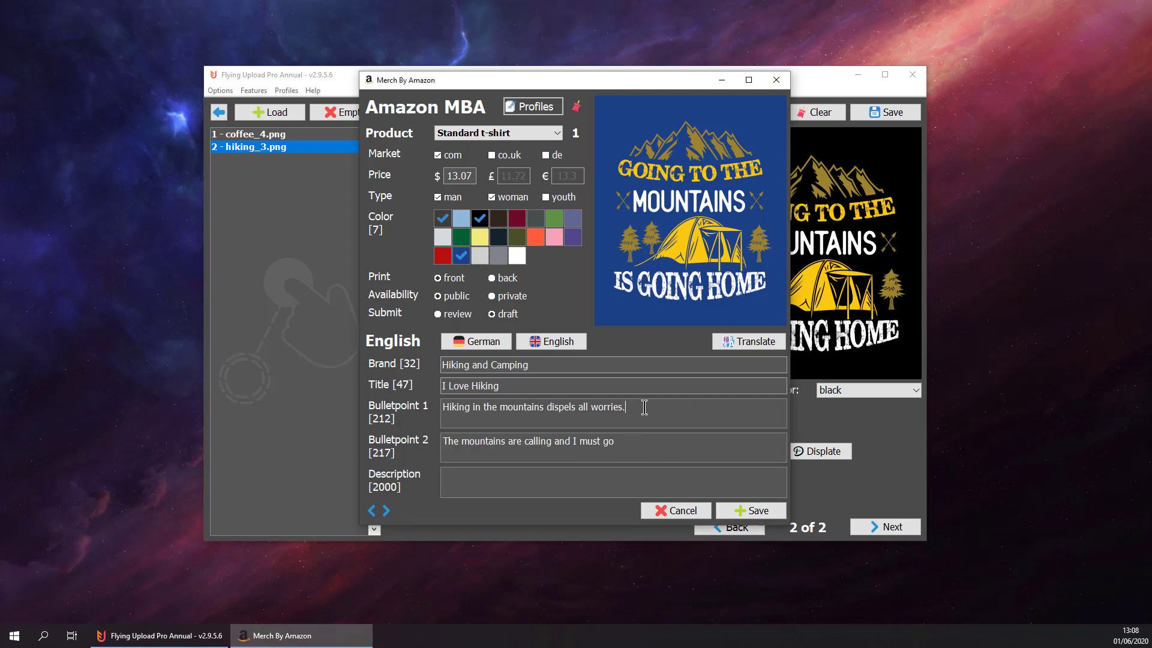
pyautogui.click(689, 416)
pyautogui.press('BackSpace')
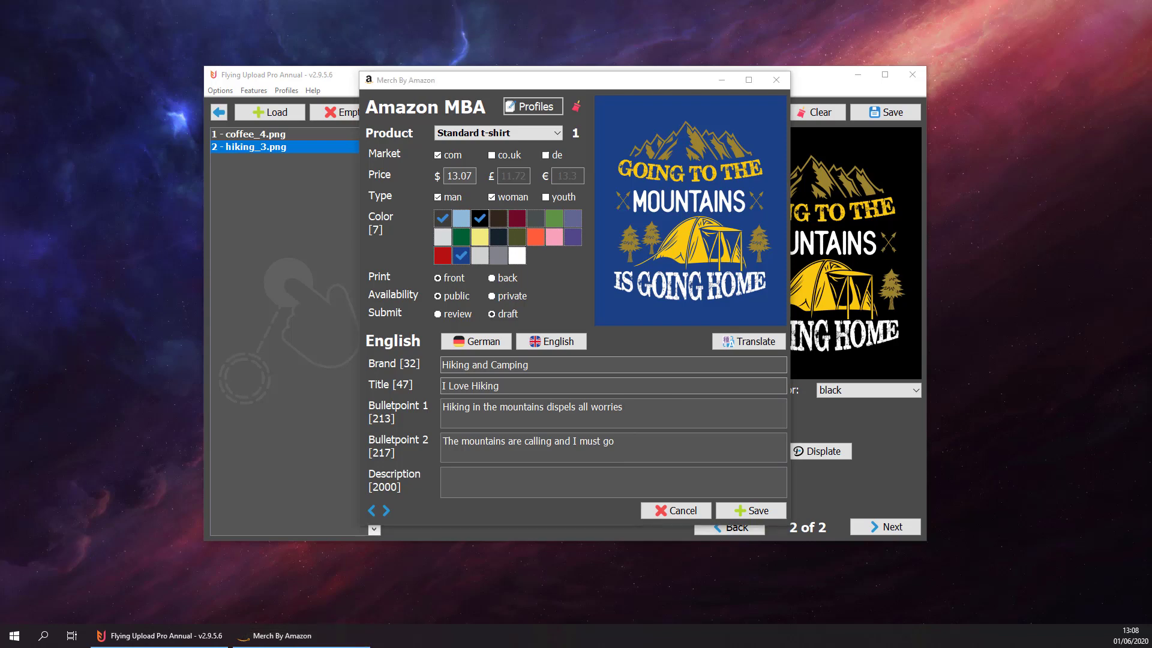
pyautogui.click(555, 489)
pyautogui.write('For all hikers who like to go on a hike. The love of hiking and camping.')
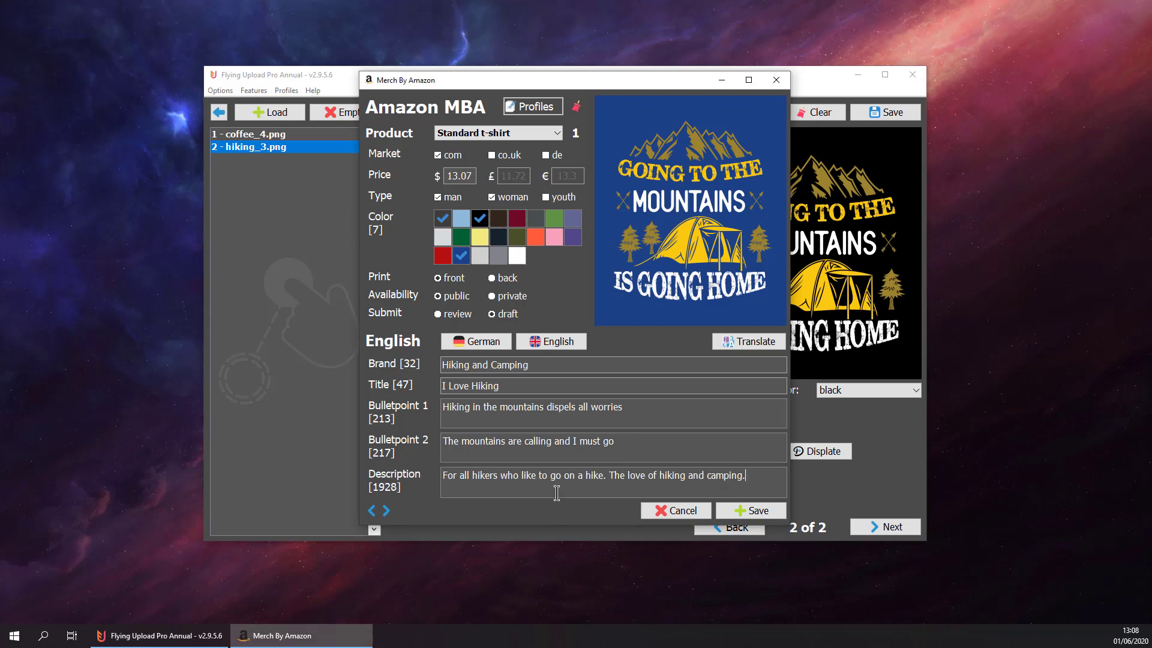
# Save past the short-description warning, then append 'Camping and Hiking.' to the description and save again
pyautogui.click(757, 511)
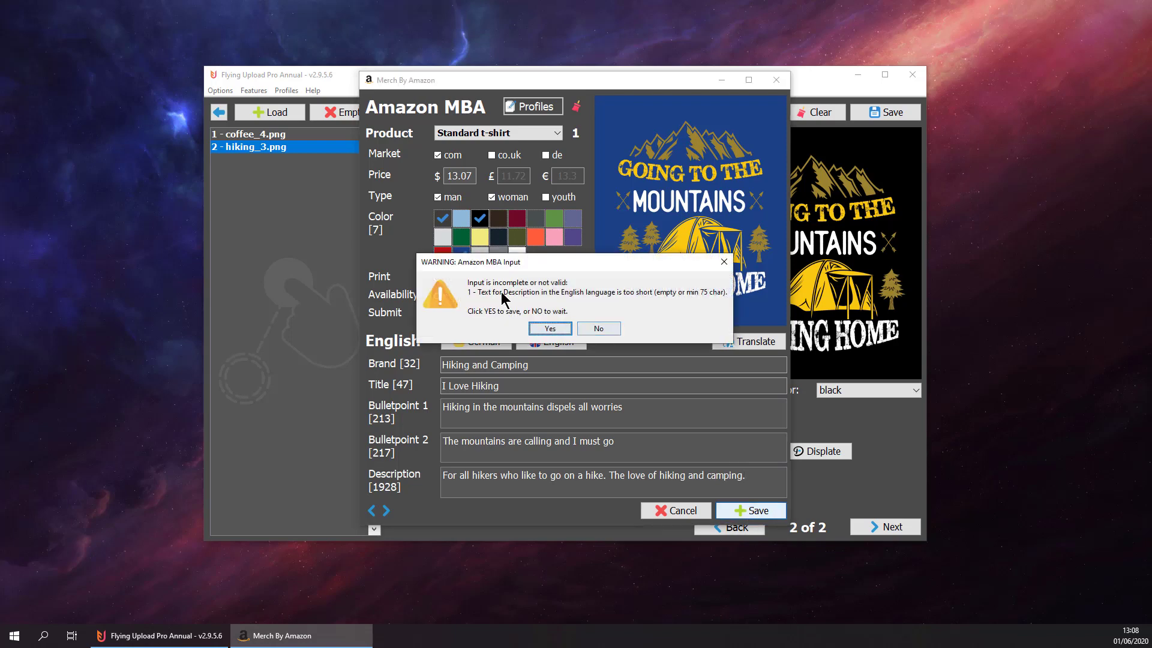
pyautogui.click(558, 330)
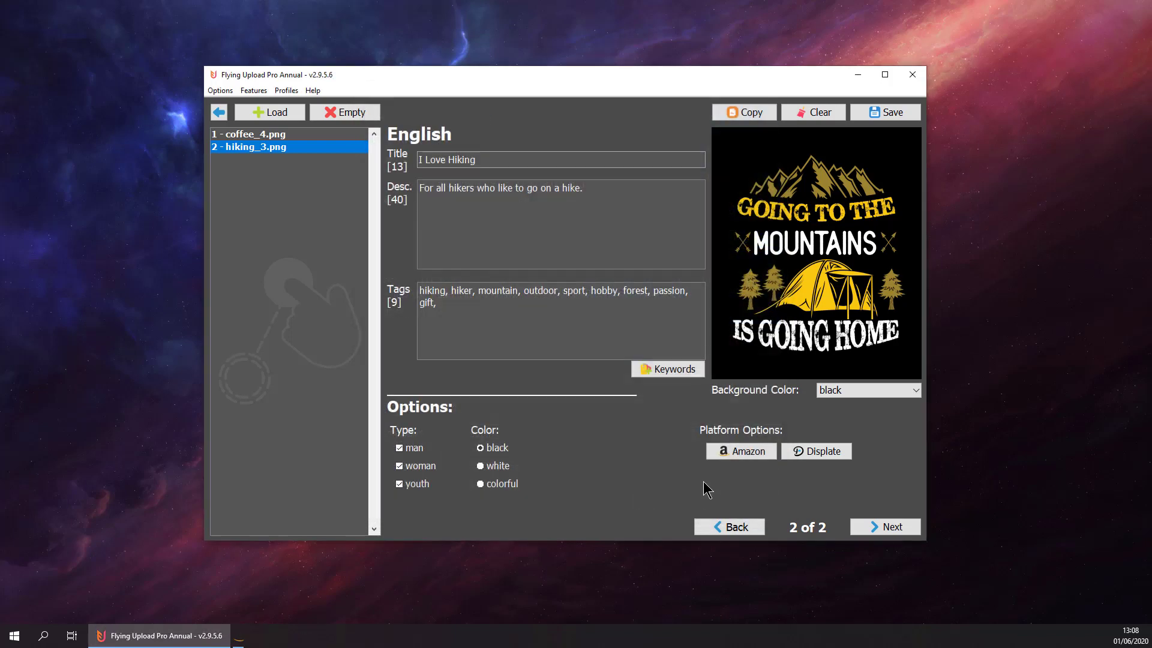
pyautogui.click(743, 454)
pyautogui.click(551, 342)
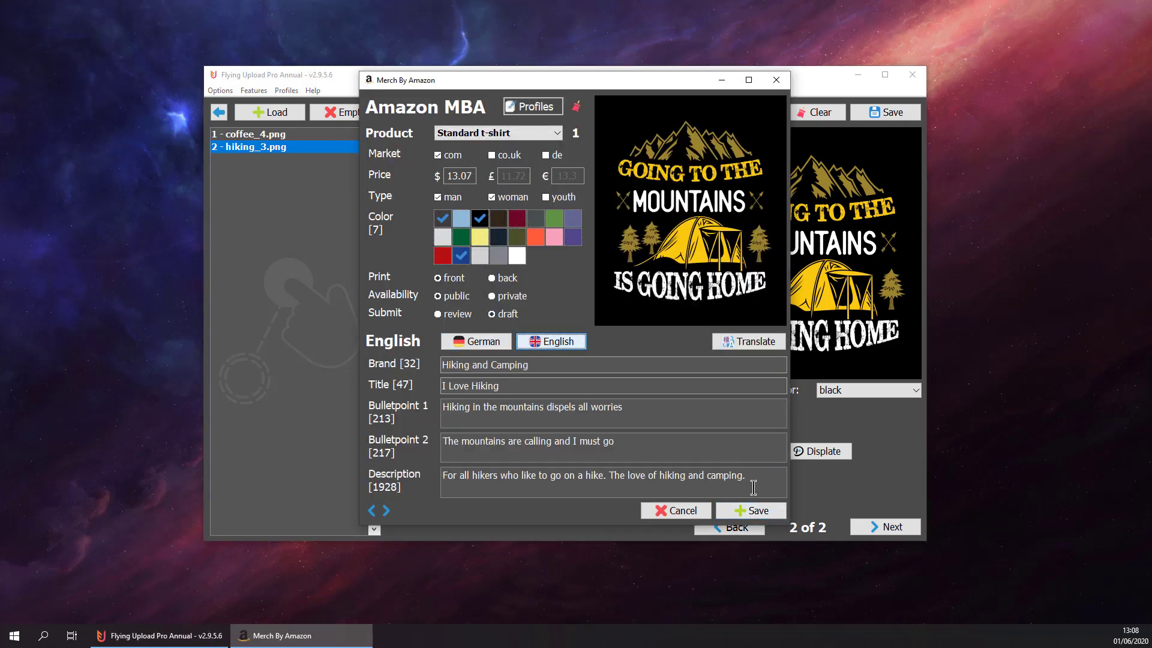
pyautogui.click(757, 474)
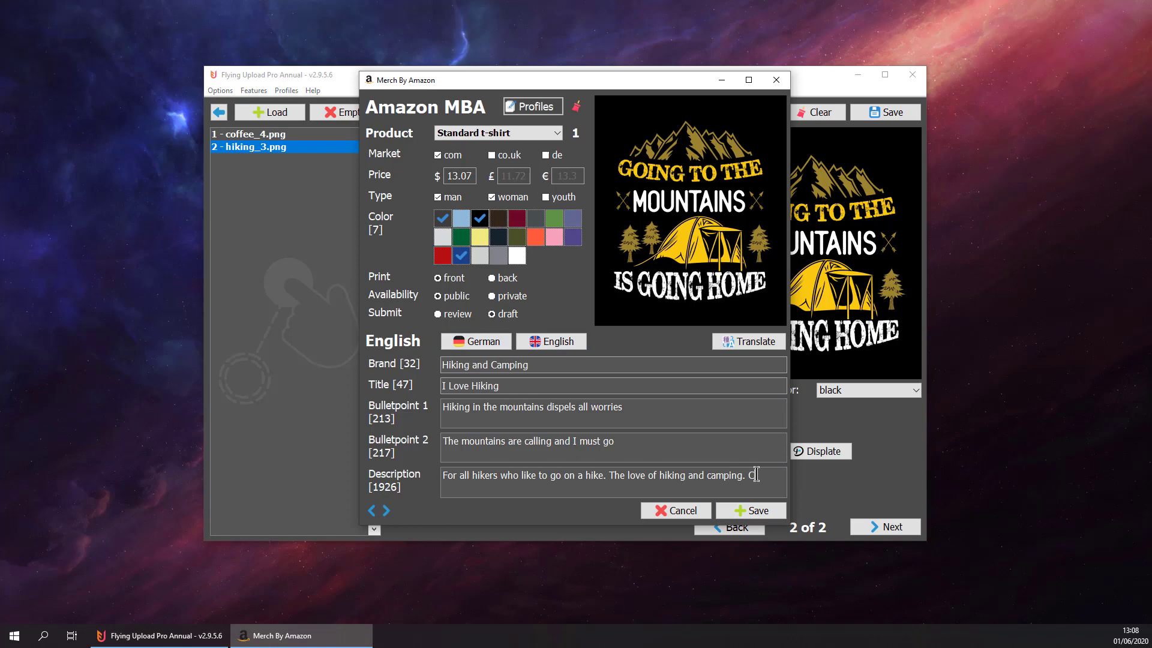
pyautogui.write('Camping and Hiking.')
pyautogui.click(752, 512)
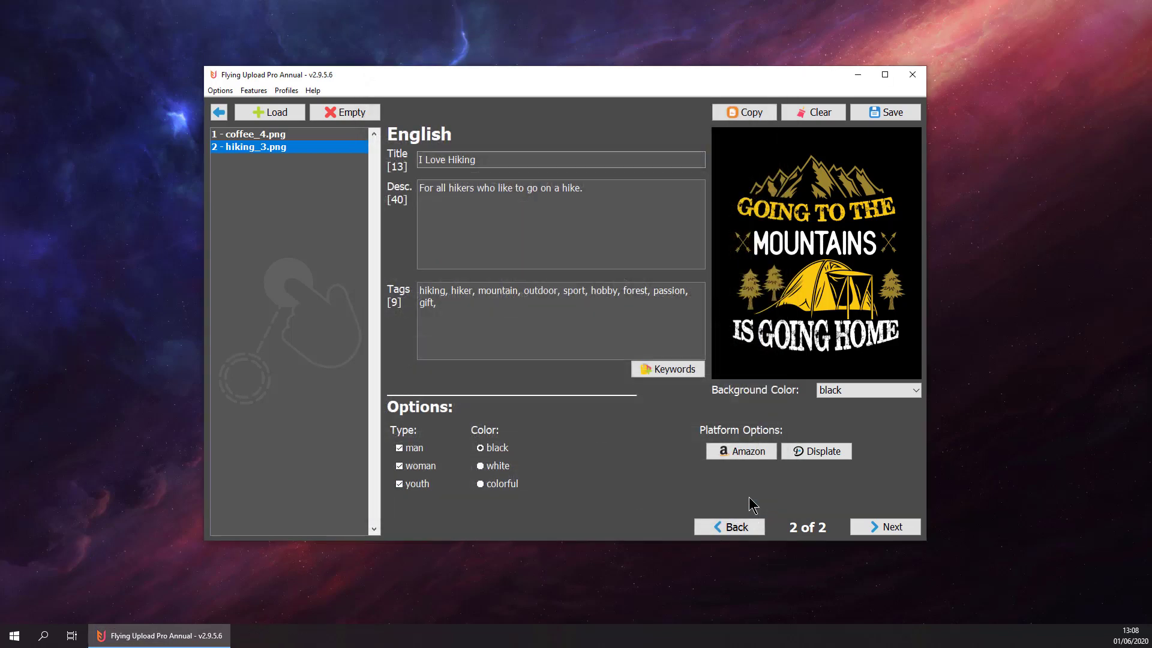
# From the upload view, start the Amazon Merch upload of both designs
pyautogui.click(215, 112)
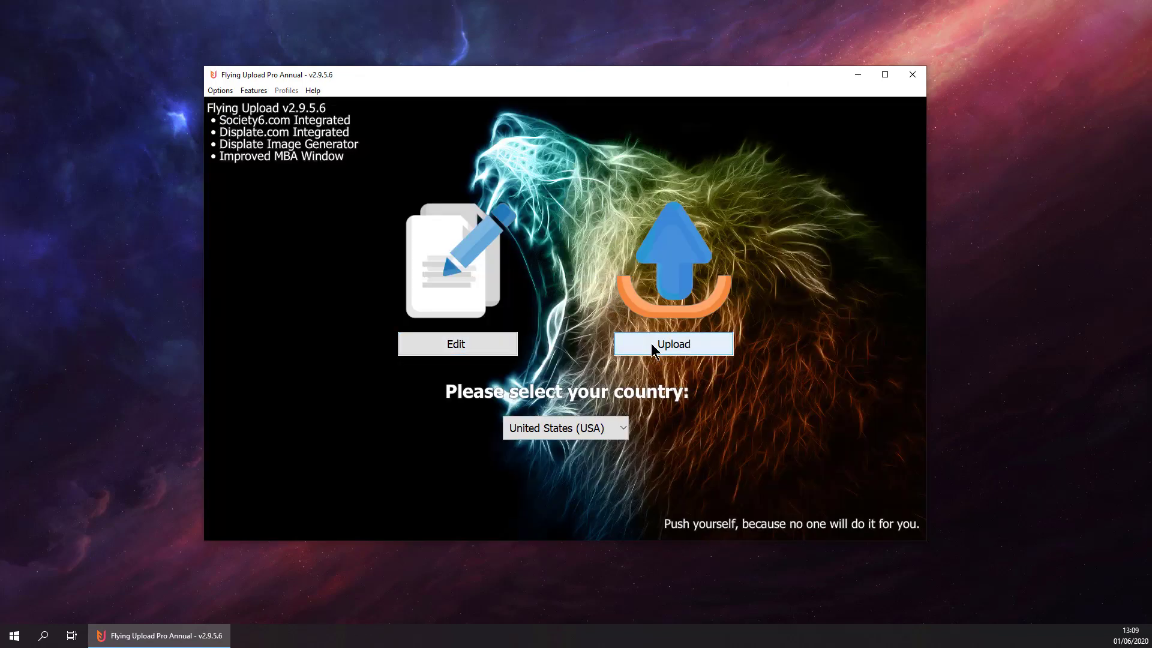
pyautogui.click(654, 351)
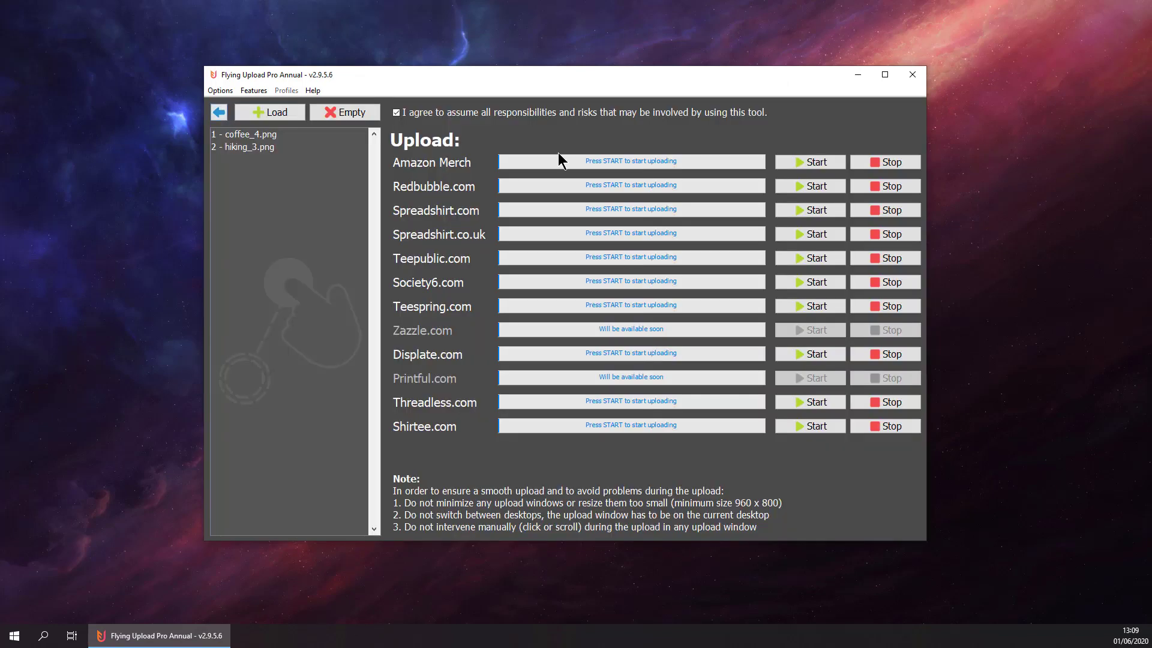
pyautogui.click(801, 164)
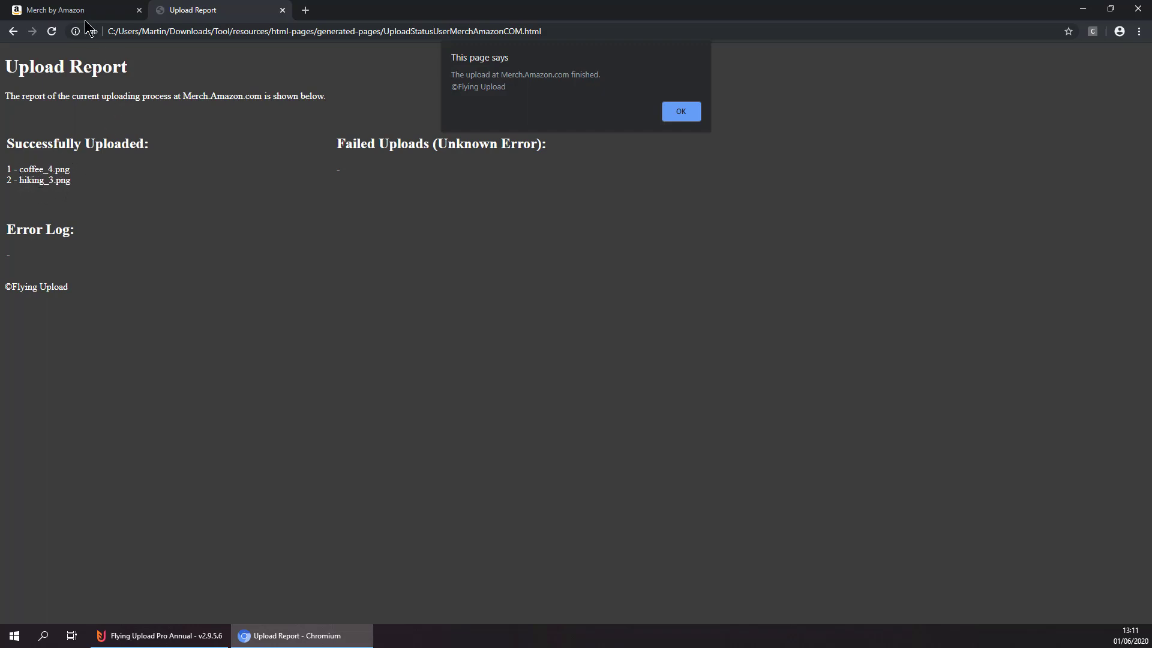
# Confirm 'I Love Hiking' and 'Barista Coffee' show as drafts, then acknowledge the upload notice
pyautogui.click(64, 10)
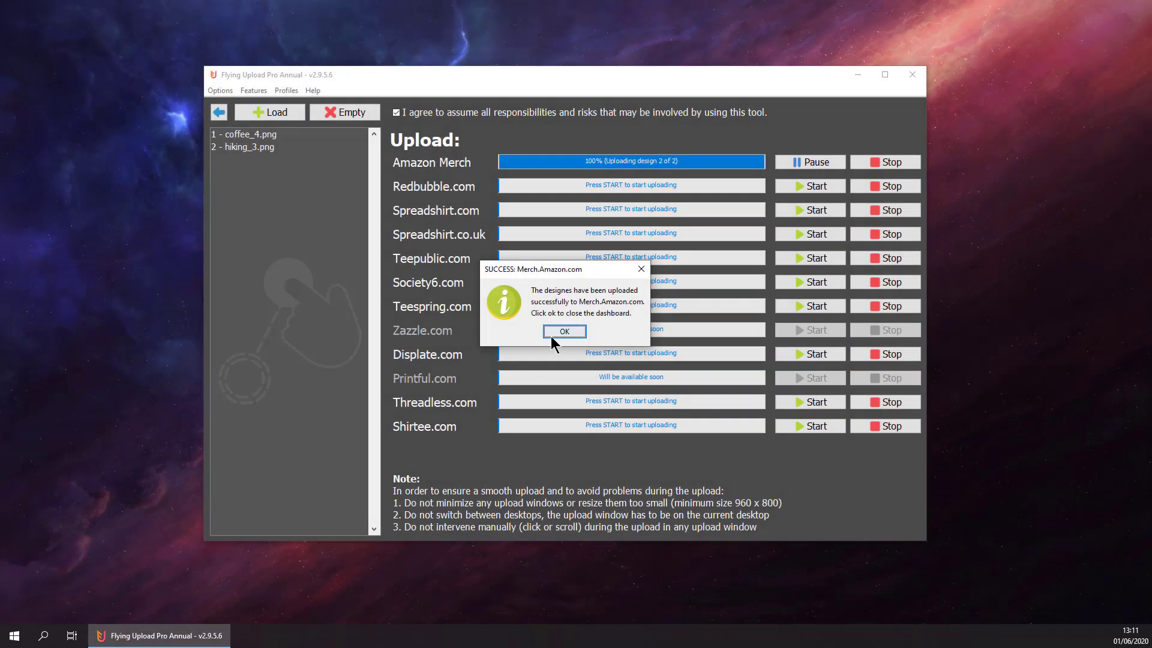
pyautogui.click(550, 333)
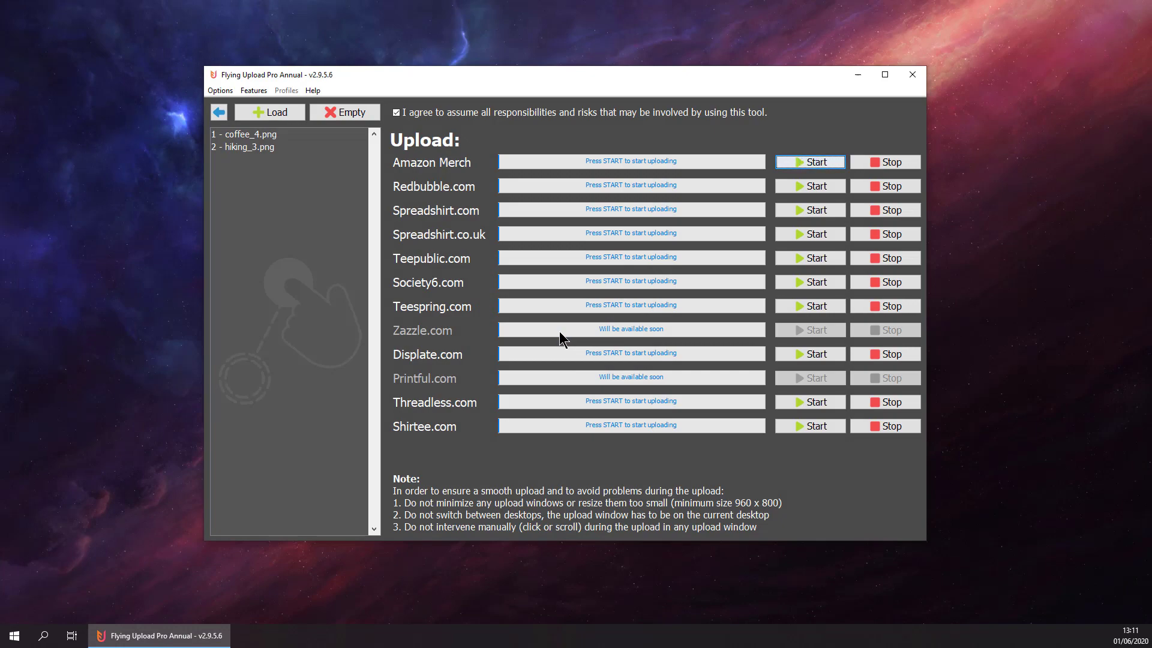